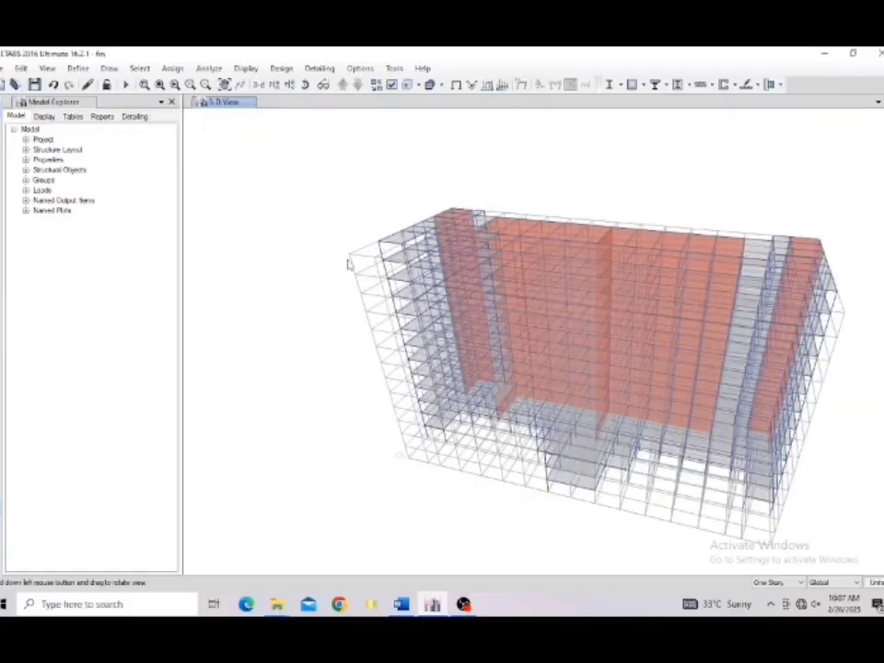
- Orbit the 3D building model to inspect it from another side and toggle its extruded view
{"action": "left_click_drag", "start_coordinate": [417, 469], "coordinate": [61, 331]}
{"action": "left_click_drag", "start_coordinate": [460, 247], "coordinate": [504, 449]}
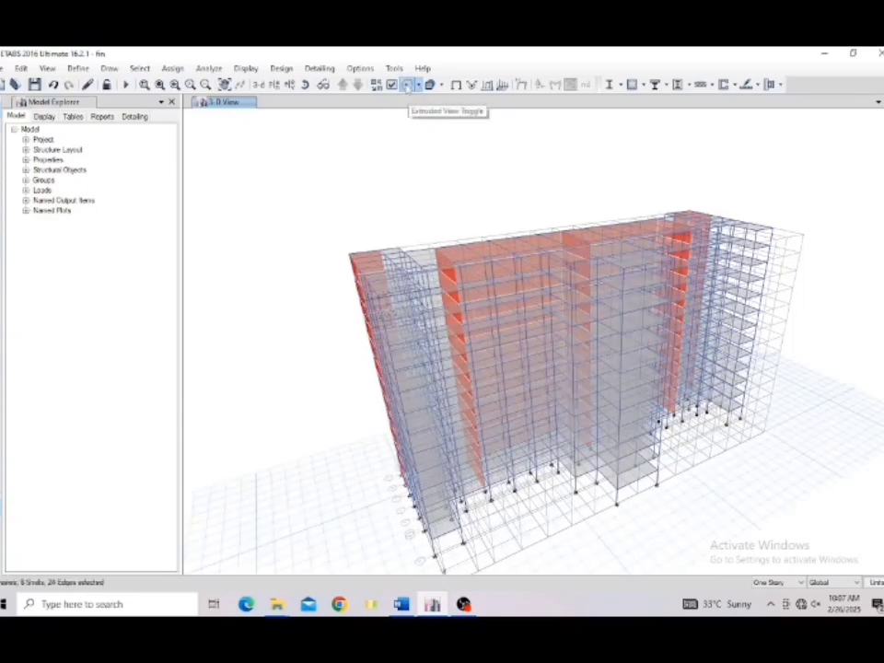
{"action": "left_click", "coordinate": [406, 86]}
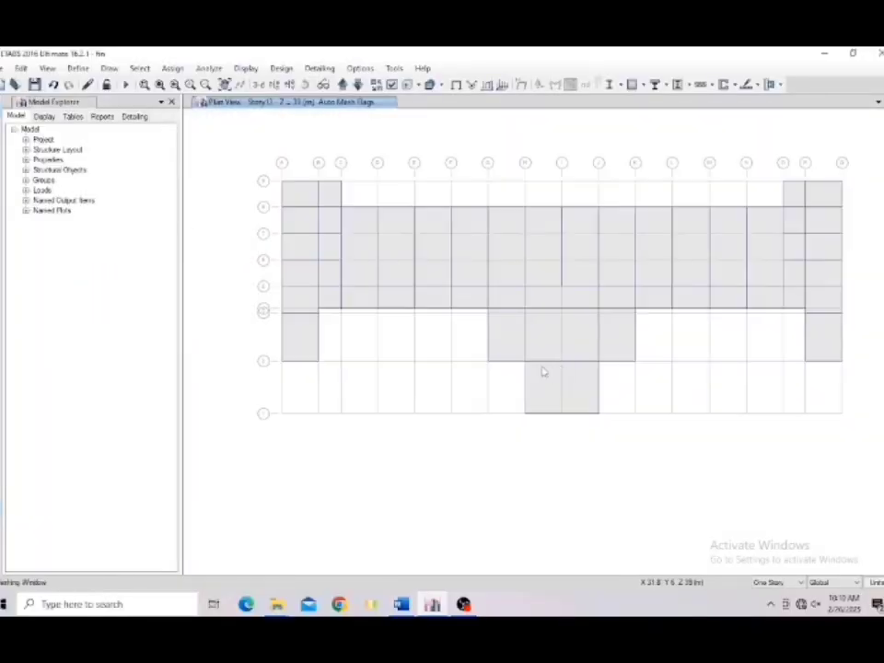
- Assign diaphragm D1 to the selected floor shells and inspect the diaphragm constraints in the 3D view
{"action": "scroll", "coordinate": [369, 235], "scroll_direction": "up", "scroll_amount": 3}
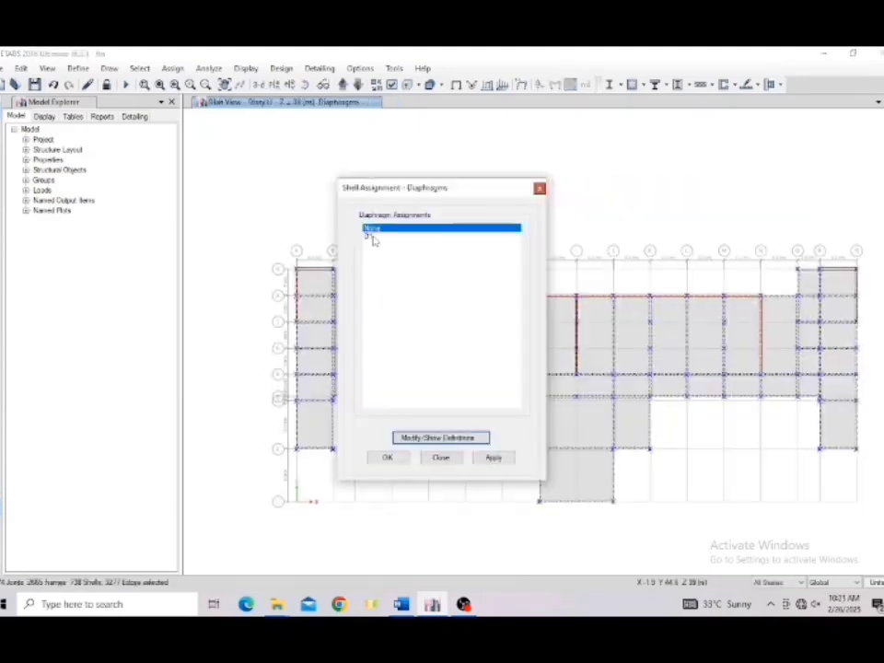
{"action": "left_click", "coordinate": [373, 237]}
{"action": "left_click", "coordinate": [387, 458]}
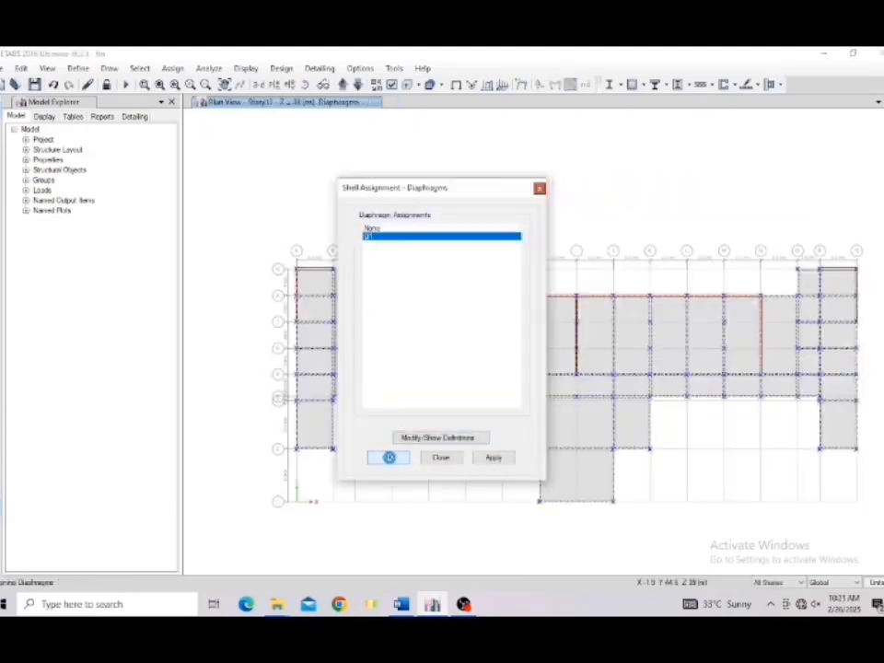
{"action": "scroll", "coordinate": [561, 400], "scroll_direction": "up", "scroll_amount": 3}
{"action": "scroll", "coordinate": [562, 400], "scroll_direction": "down", "scroll_amount": 3}
{"action": "left_click", "coordinate": [259, 84]}
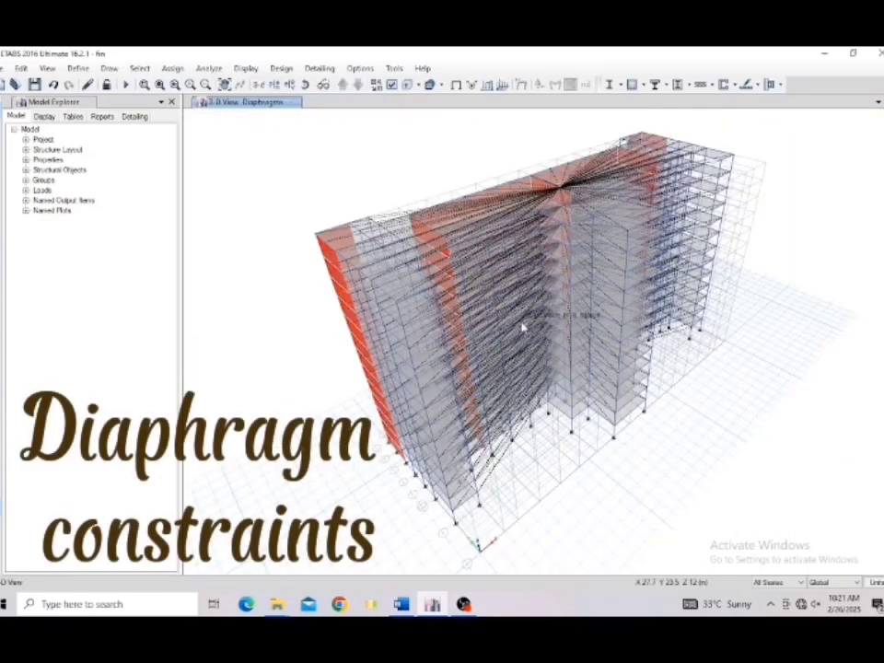
{"action": "left_click", "coordinate": [305, 84]}
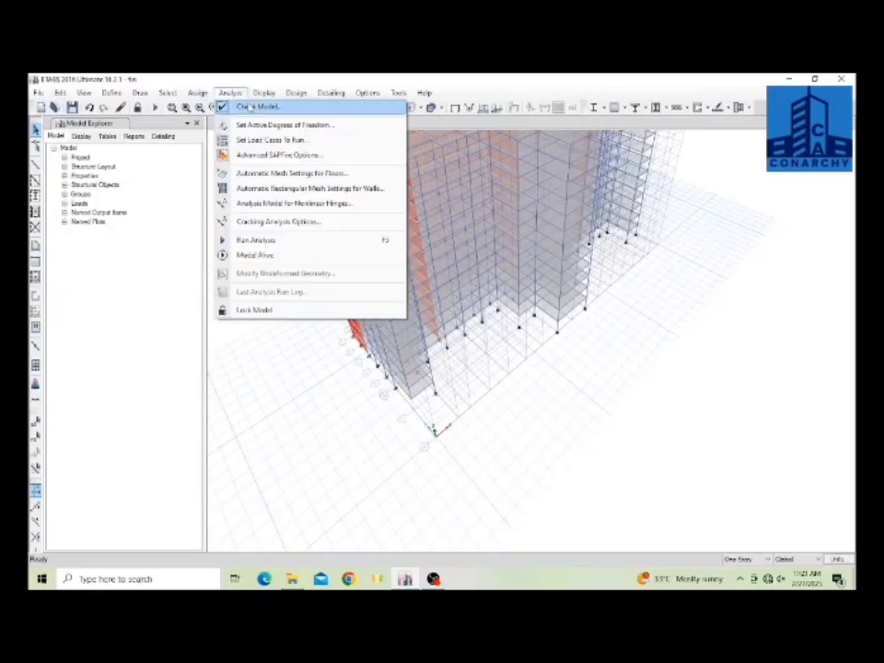
- Run Check Model with all check and fix options selected
{"action": "left_click", "coordinate": [249, 107]}
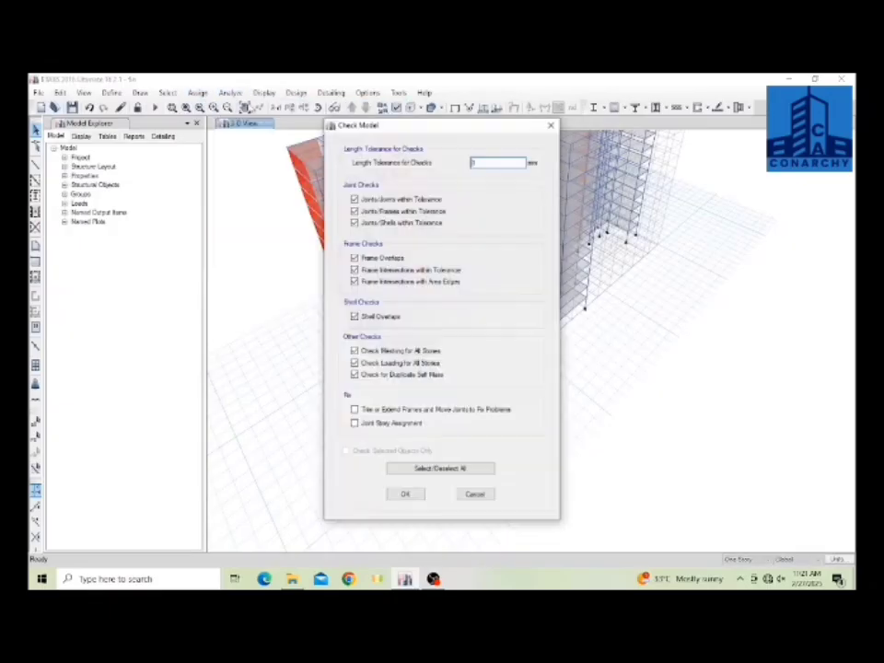
{"action": "left_click", "coordinate": [426, 471]}
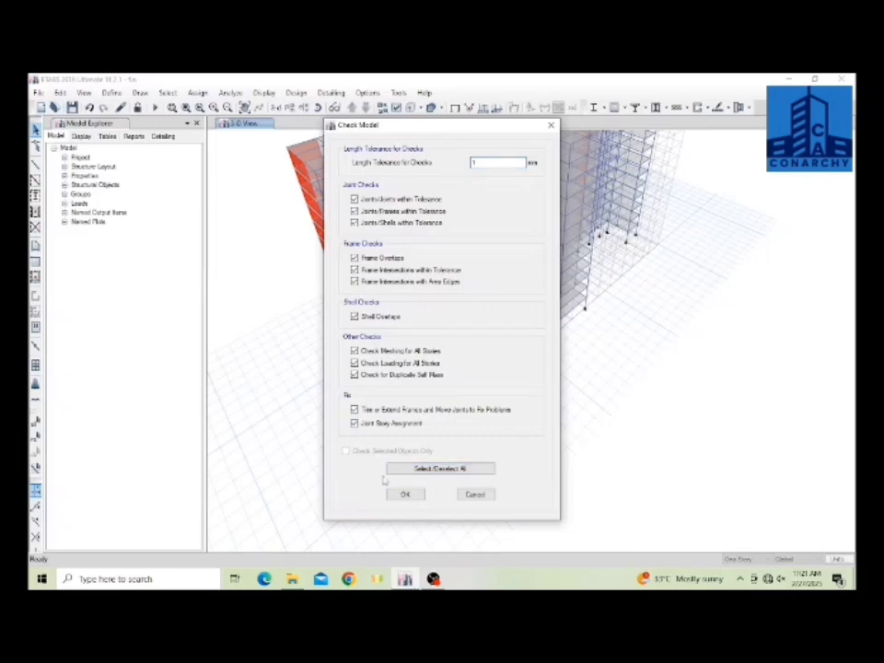
{"action": "left_click", "coordinate": [402, 494]}
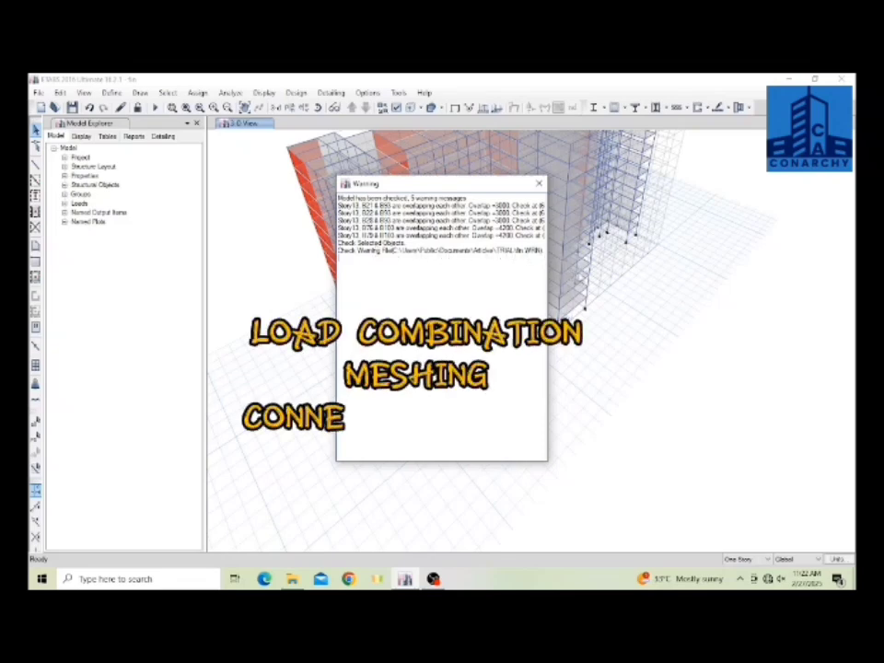
- Read the model check warnings through to the ends of their lines
{"action": "left_click", "coordinate": [503, 250]}
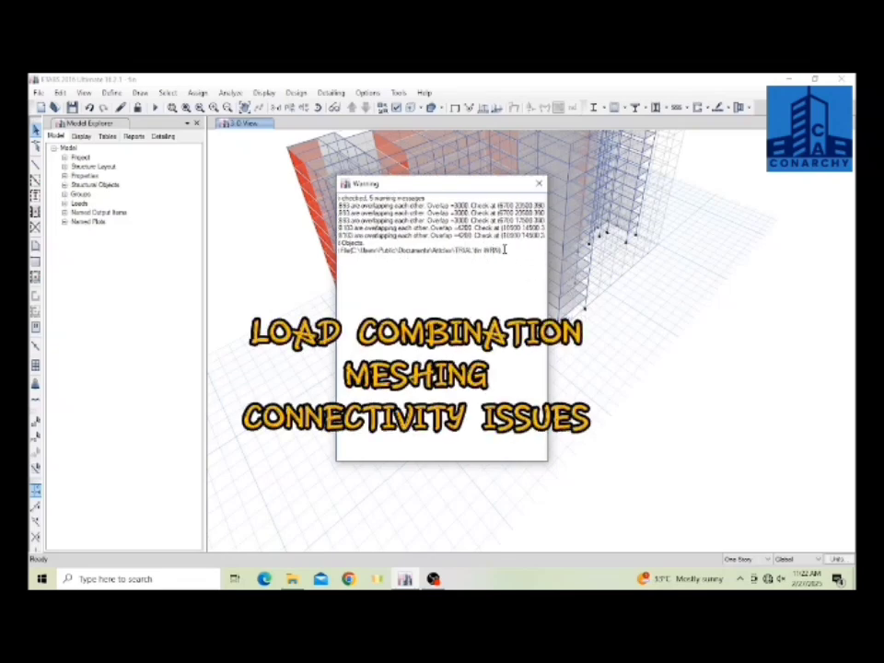
{"action": "key", "text": "End"}
{"action": "key", "text": "Left"}
{"action": "key", "text": "Left"}
{"action": "key", "text": "Left"}
{"action": "key", "text": "Left"}
{"action": "key", "text": "Left"}
{"action": "key", "text": "Left"}
{"action": "key", "text": "Left"}
{"action": "key", "text": "Left"}
{"action": "key", "text": "Left"}
{"action": "key", "text": "Left"}
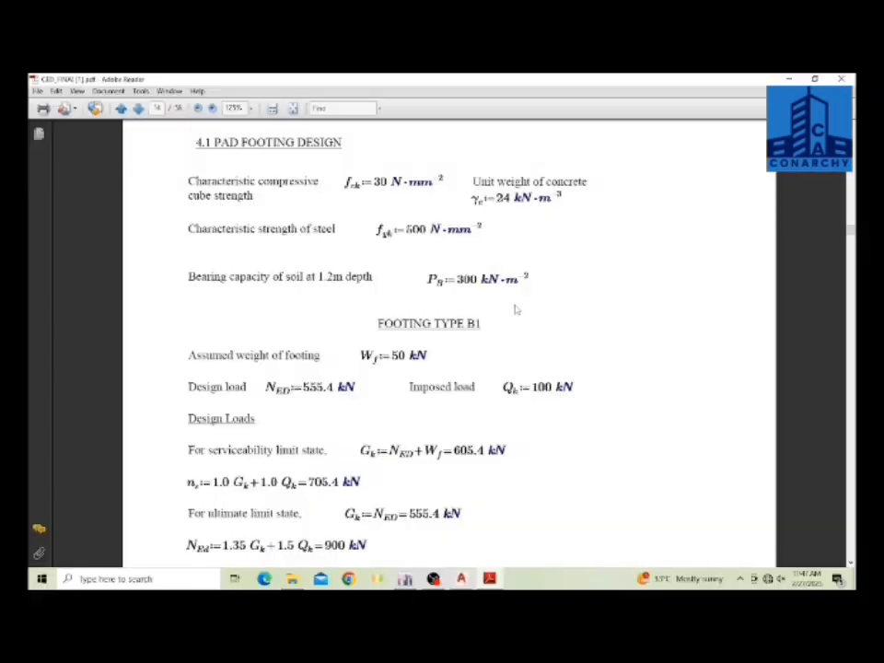
- Review the design loads and preliminary sizing of footing type B1 in the PDF report's pad footing section
{"action": "scroll", "coordinate": [516, 310], "scroll_direction": "down", "scroll_amount": 1}
{"action": "scroll", "coordinate": [516, 310], "scroll_direction": "down", "scroll_amount": 1}
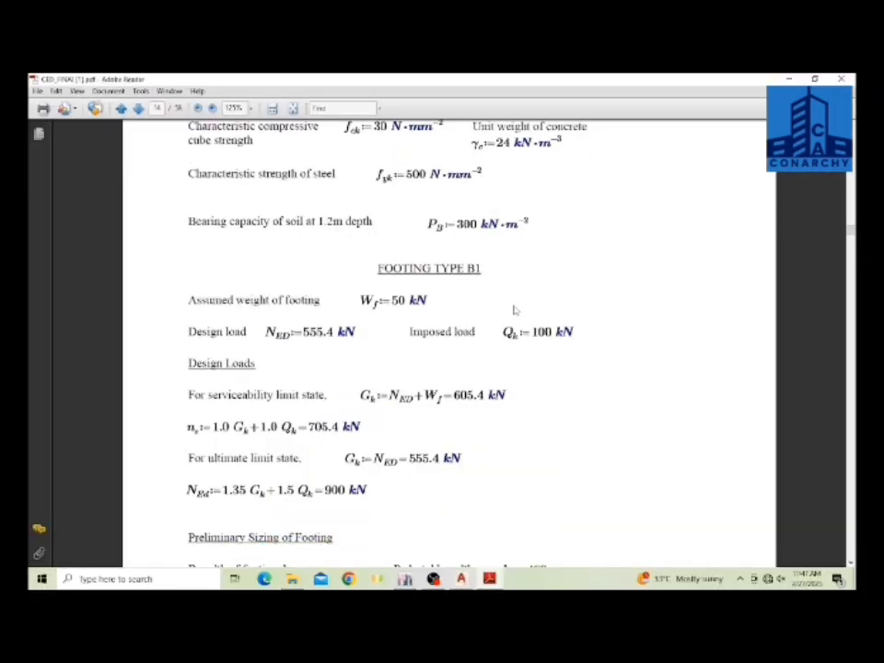
{"action": "scroll", "coordinate": [515, 310], "scroll_direction": "down", "scroll_amount": 1}
{"action": "scroll", "coordinate": [507, 313], "scroll_direction": "down", "scroll_amount": 1}
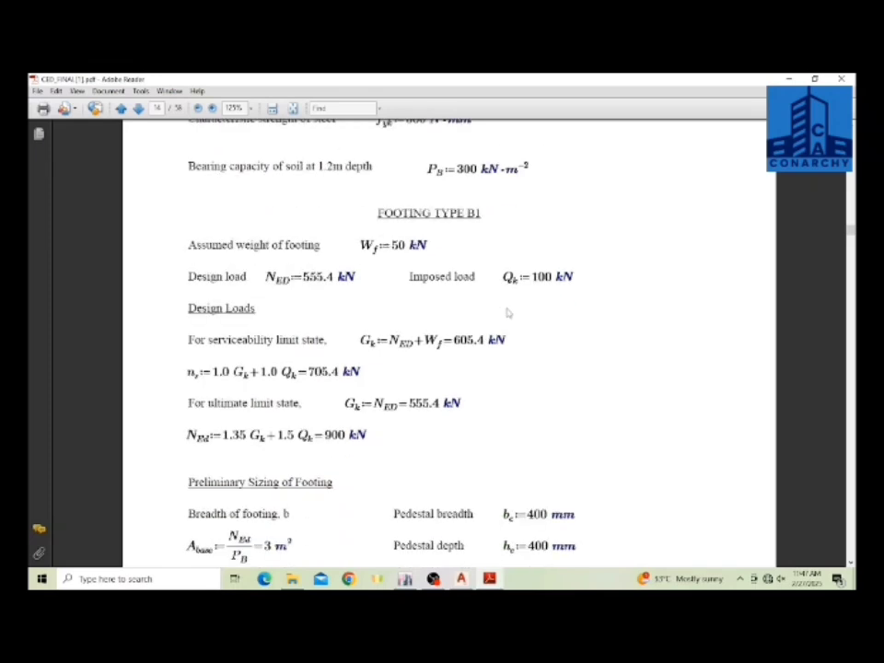
{"action": "scroll", "coordinate": [507, 313], "scroll_direction": "down", "scroll_amount": 1}
{"action": "scroll", "coordinate": [505, 313], "scroll_direction": "down", "scroll_amount": 1}
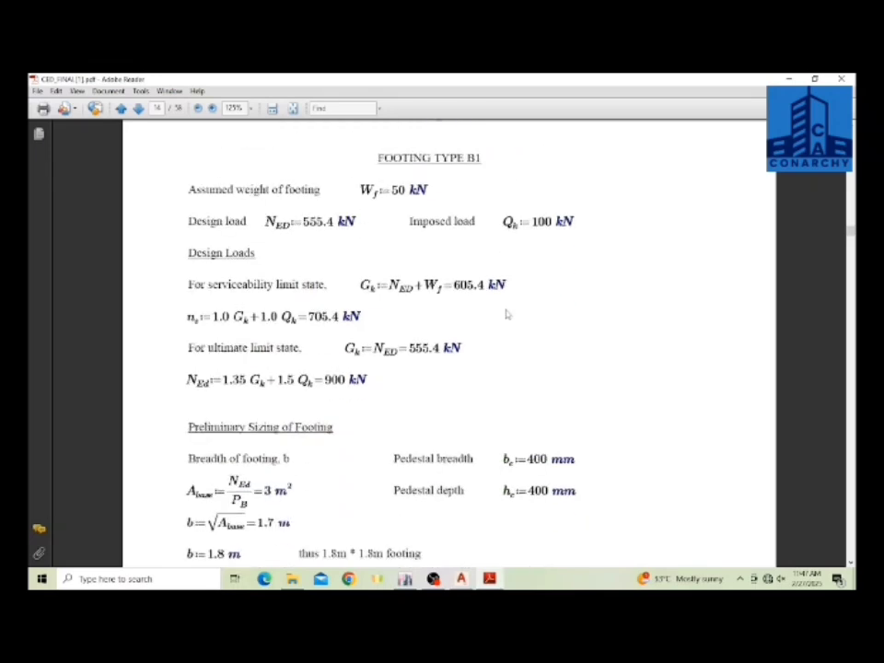
{"action": "scroll", "coordinate": [505, 313], "scroll_direction": "down", "scroll_amount": 1}
{"action": "scroll", "coordinate": [504, 315], "scroll_direction": "down", "scroll_amount": 2}
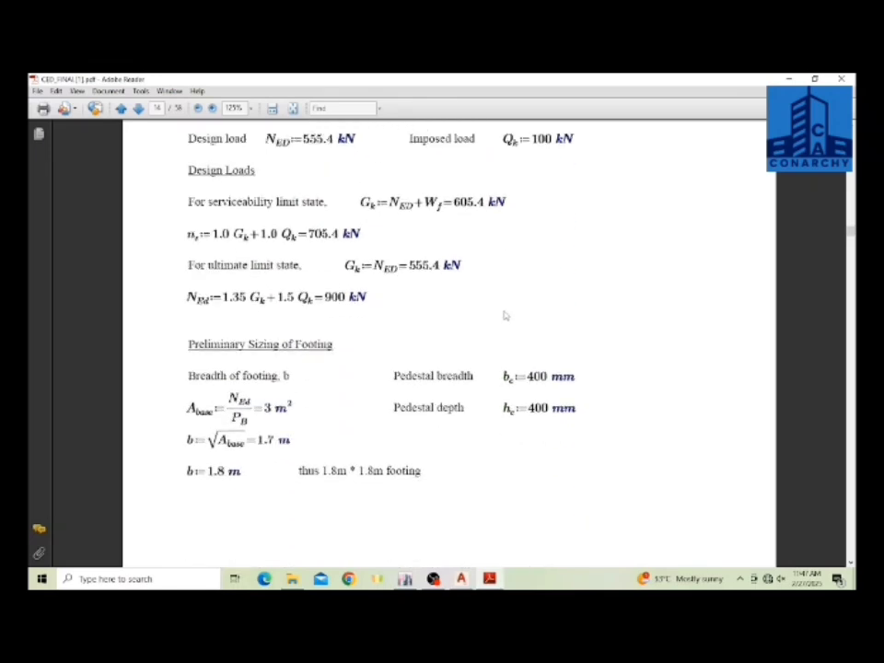
- Review the earth pressure, effective depth, maximum shear resistance and start of the reinforcement design for the footing on page 15
{"action": "scroll", "coordinate": [505, 315], "scroll_direction": "down", "scroll_amount": 20}
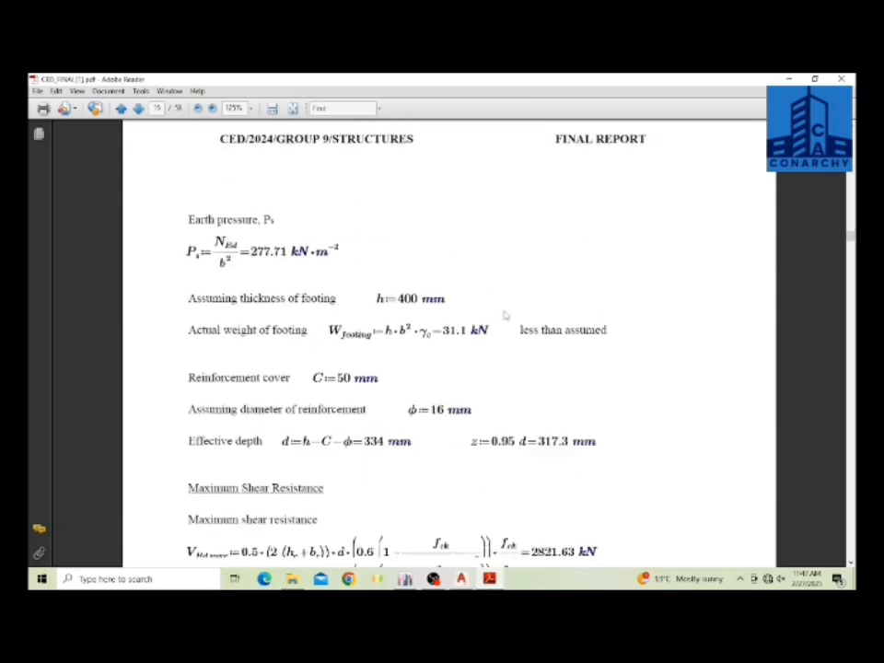
{"action": "scroll", "coordinate": [505, 315], "scroll_direction": "down", "scroll_amount": 1}
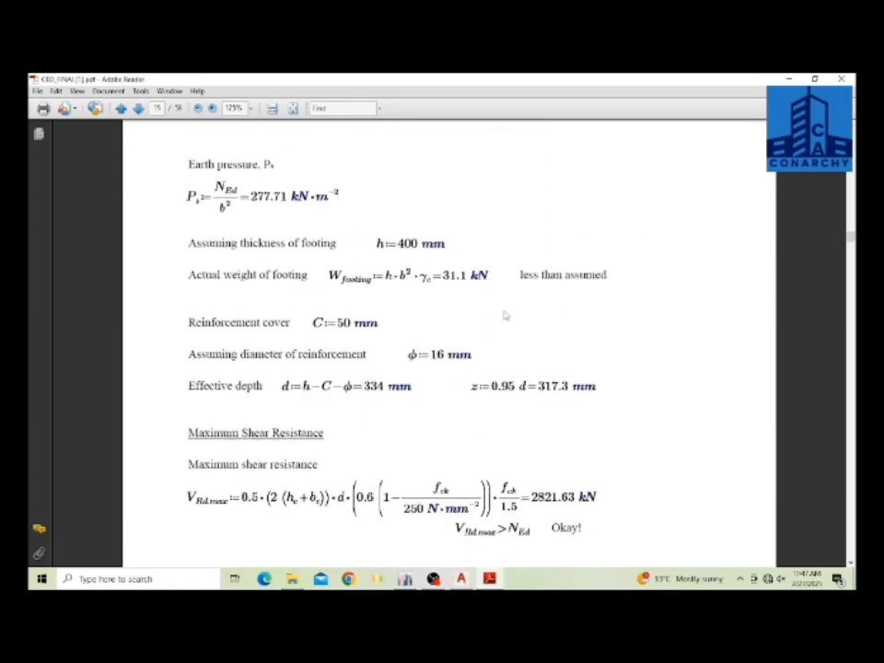
{"action": "scroll", "coordinate": [505, 315], "scroll_direction": "down", "scroll_amount": 1}
{"action": "scroll", "coordinate": [504, 315], "scroll_direction": "down", "scroll_amount": 1}
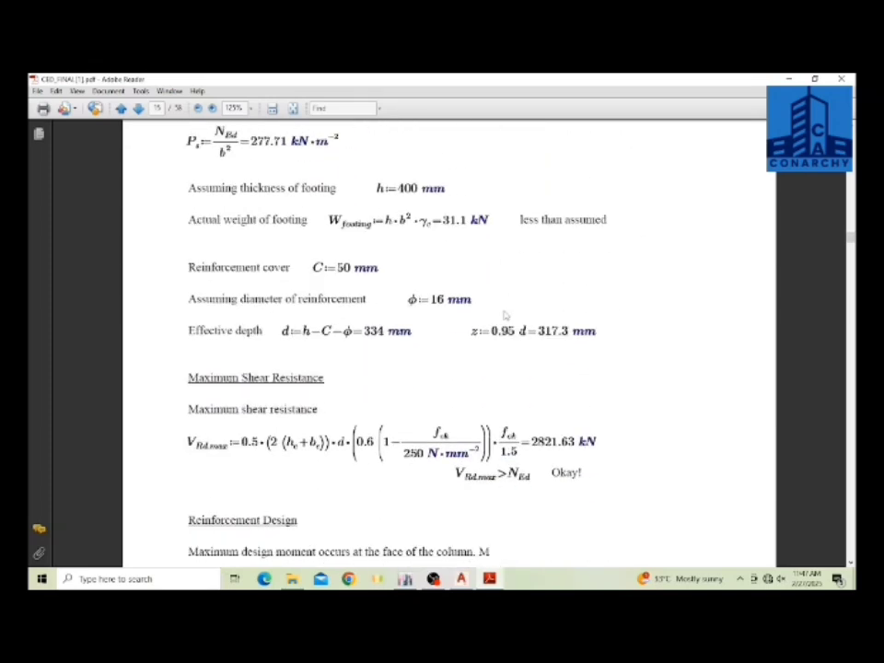
{"action": "scroll", "coordinate": [504, 315], "scroll_direction": "down", "scroll_amount": 1}
{"action": "scroll", "coordinate": [504, 315], "scroll_direction": "down", "scroll_amount": 1}
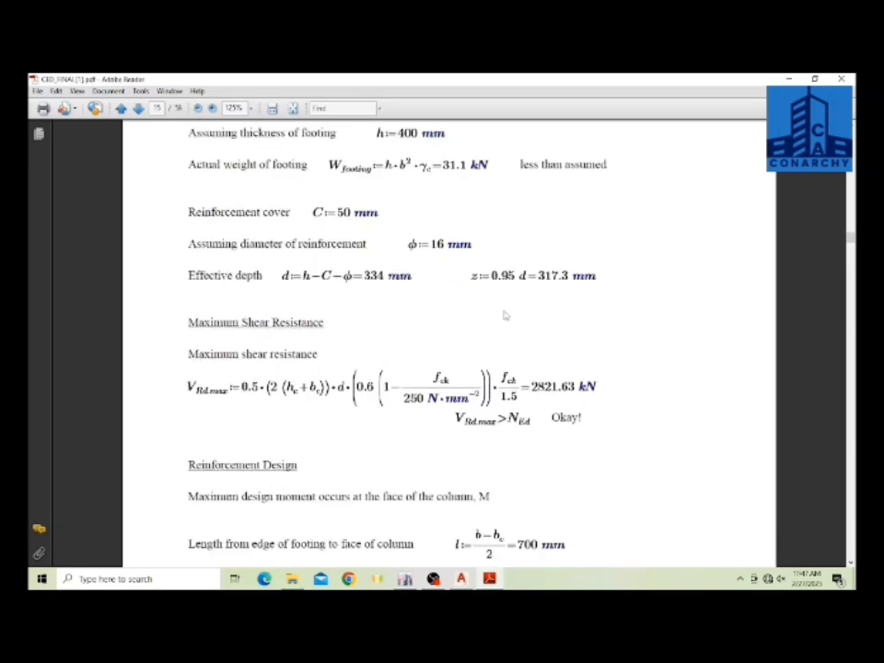
{"action": "scroll", "coordinate": [503, 316], "scroll_direction": "down", "scroll_amount": 1}
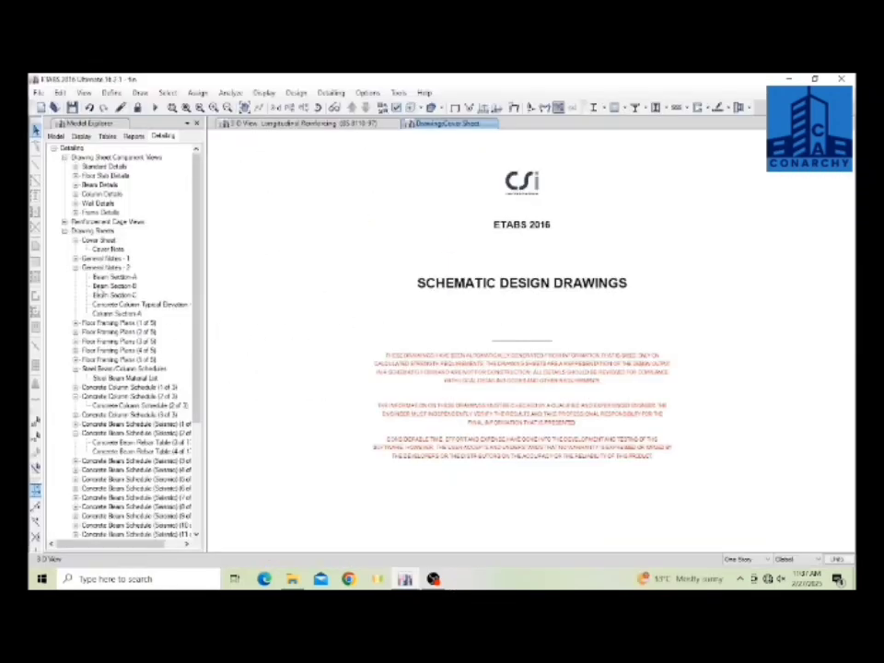
- Open the General Notes - 2 drawing sheet in ETABS and examine its beam sections, column section and typical column elevation
{"action": "left_click", "coordinate": [111, 277]}
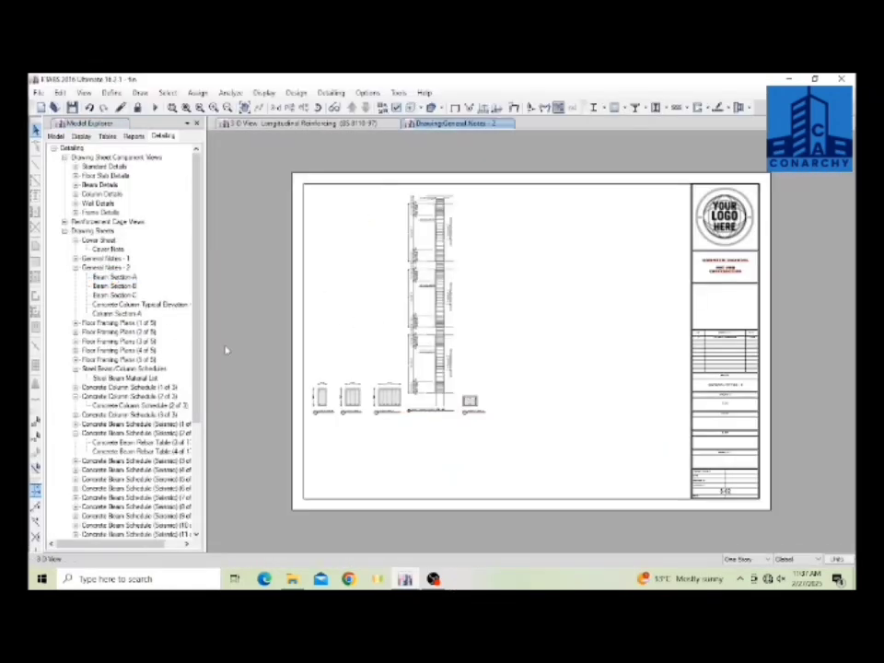
{"action": "scroll", "coordinate": [292, 325], "scroll_direction": "up", "scroll_amount": 3}
{"action": "scroll", "coordinate": [365, 410], "scroll_direction": "up", "scroll_amount": 2}
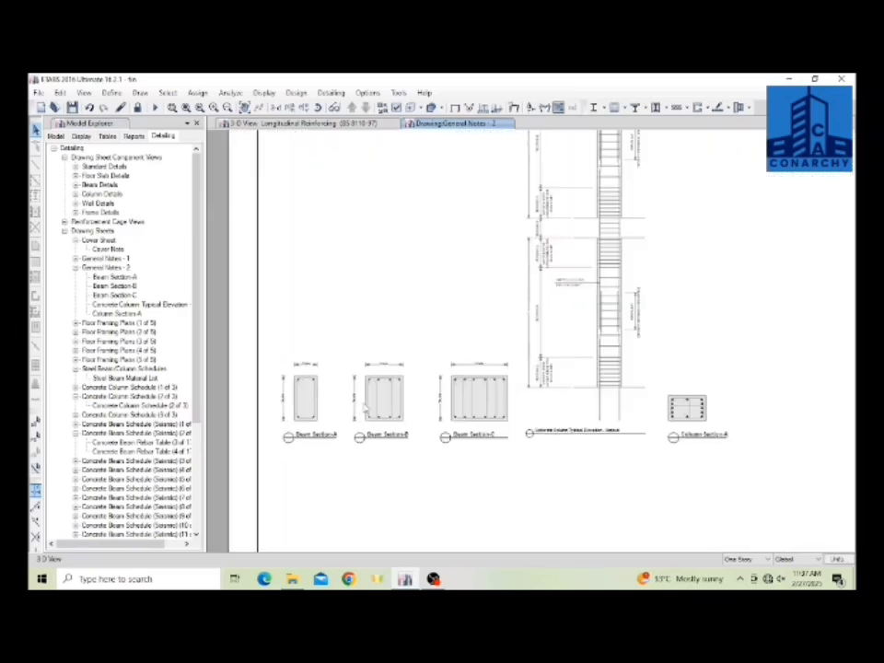
{"action": "scroll", "coordinate": [365, 408], "scroll_direction": "up", "scroll_amount": 1}
{"action": "scroll", "coordinate": [364, 409], "scroll_direction": "down", "scroll_amount": 2}
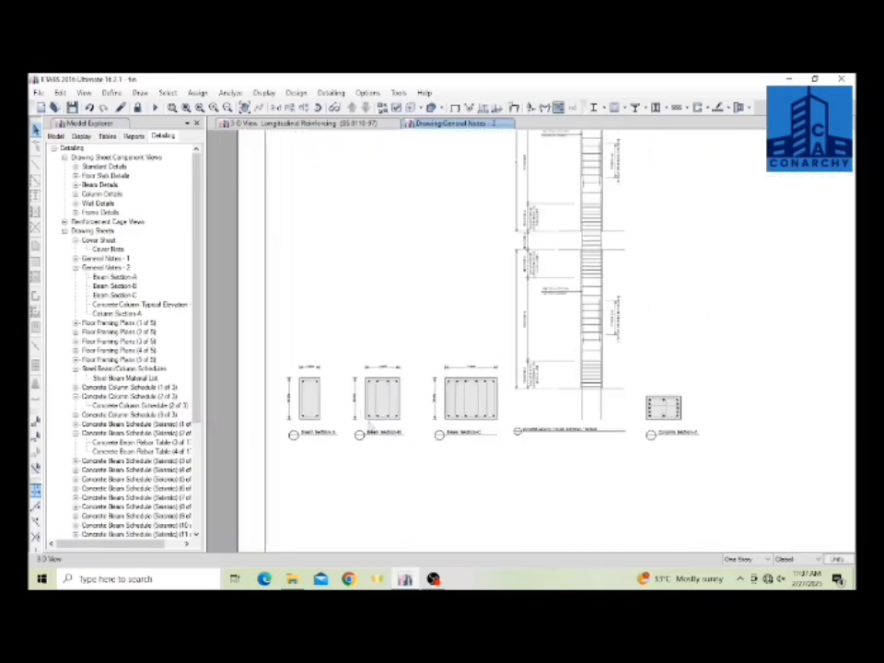
{"action": "scroll", "coordinate": [369, 430], "scroll_direction": "down", "scroll_amount": 3}
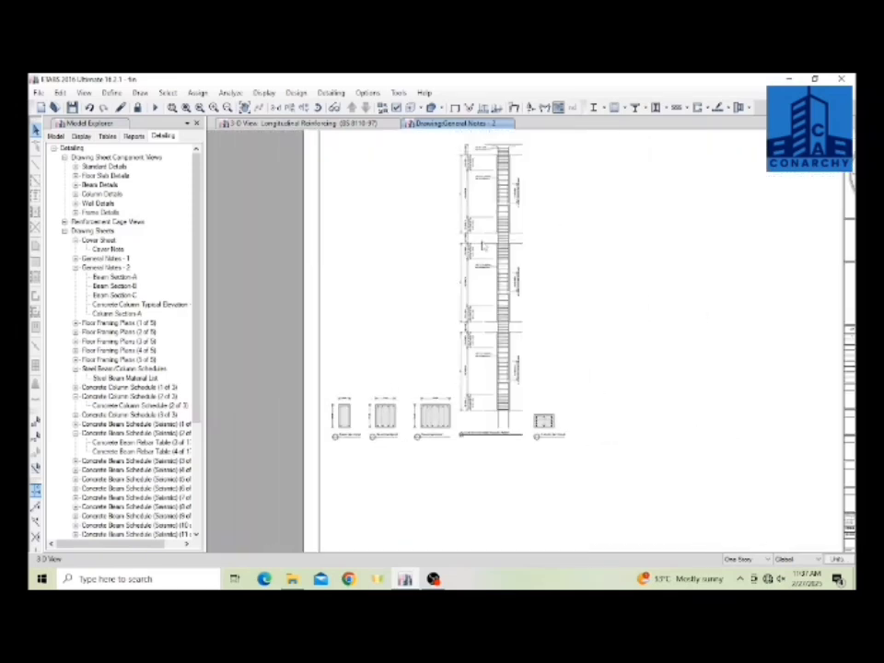
{"action": "scroll", "coordinate": [501, 149], "scroll_direction": "up", "scroll_amount": 4}
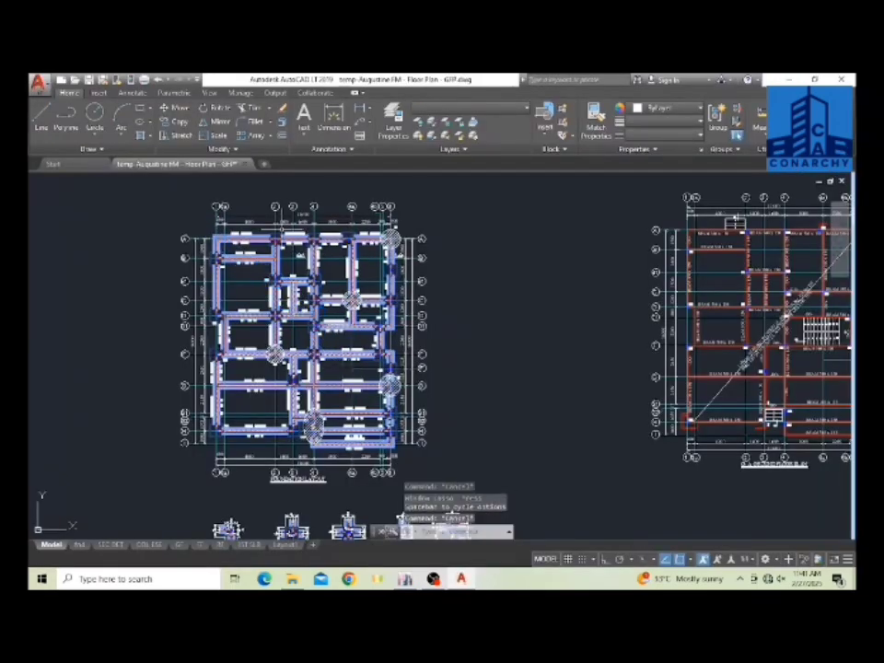
{"action": "left_click", "coordinate": [163, 199]}
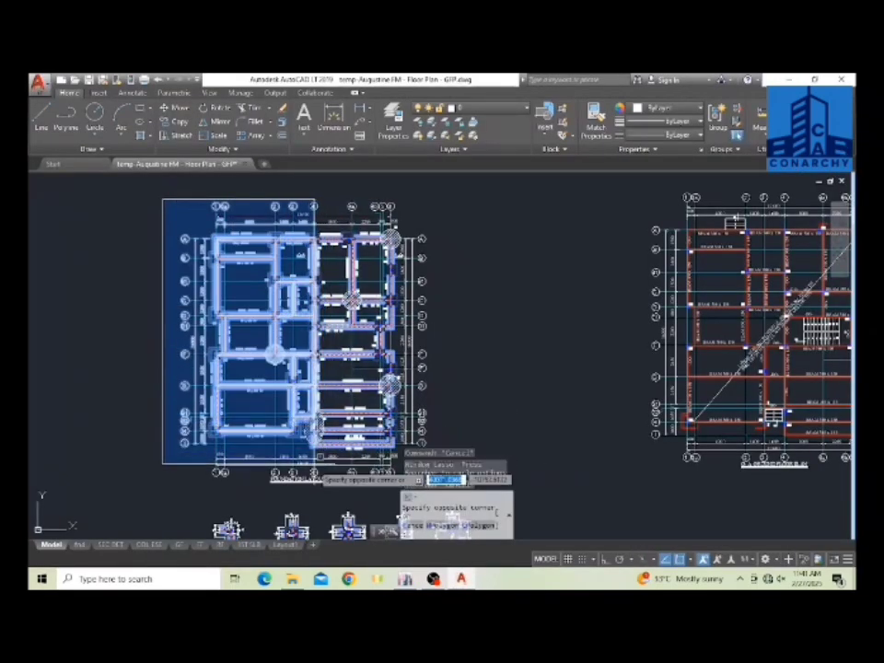
{"action": "left_click", "coordinate": [318, 464]}
{"action": "key", "text": "Escape"}
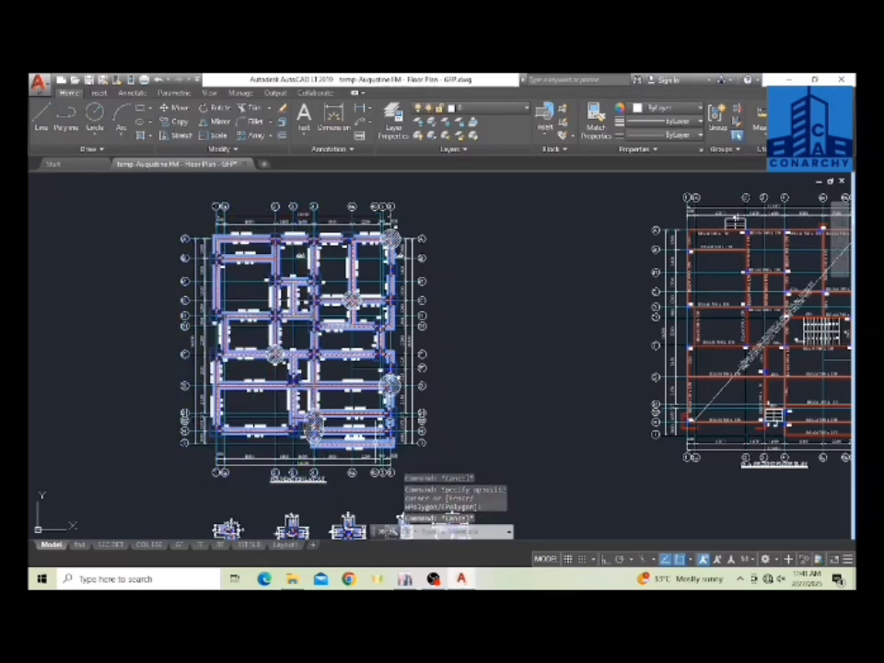
- Locate the first-floor slab details among the AutoCAD drawings and examine the bars and reinforcement labels
{"action": "scroll", "coordinate": [335, 433], "scroll_direction": "down", "scroll_amount": 4}
{"action": "scroll", "coordinate": [333, 382], "scroll_direction": "down", "scroll_amount": 3}
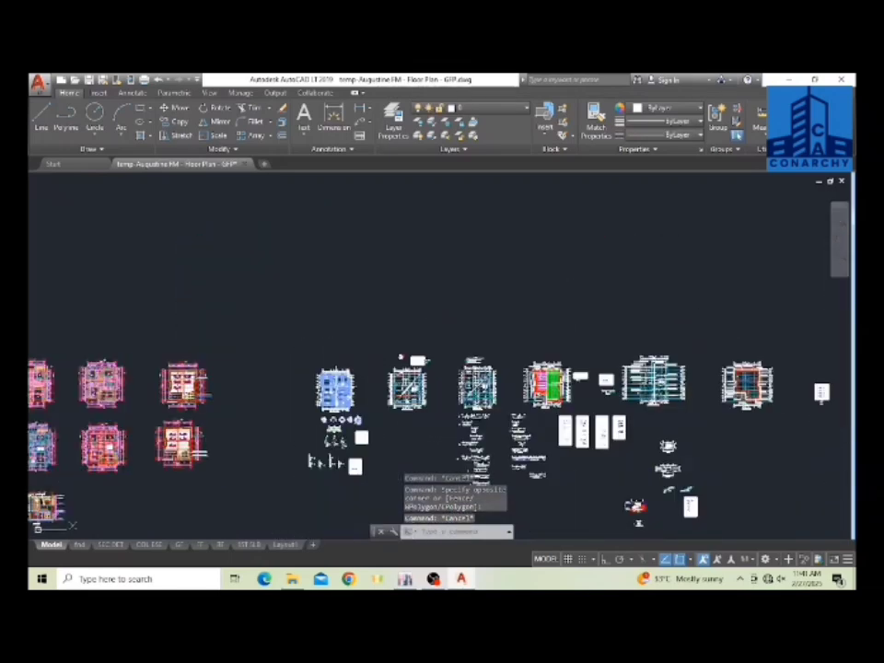
{"action": "scroll", "coordinate": [501, 288], "scroll_direction": "up", "scroll_amount": 5}
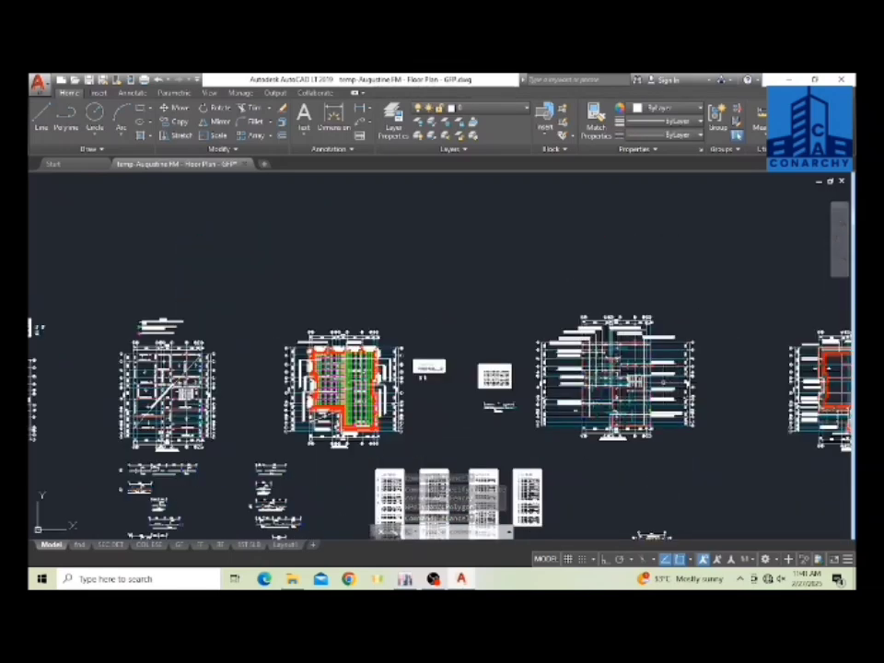
{"action": "scroll", "coordinate": [313, 377], "scroll_direction": "up", "scroll_amount": 9}
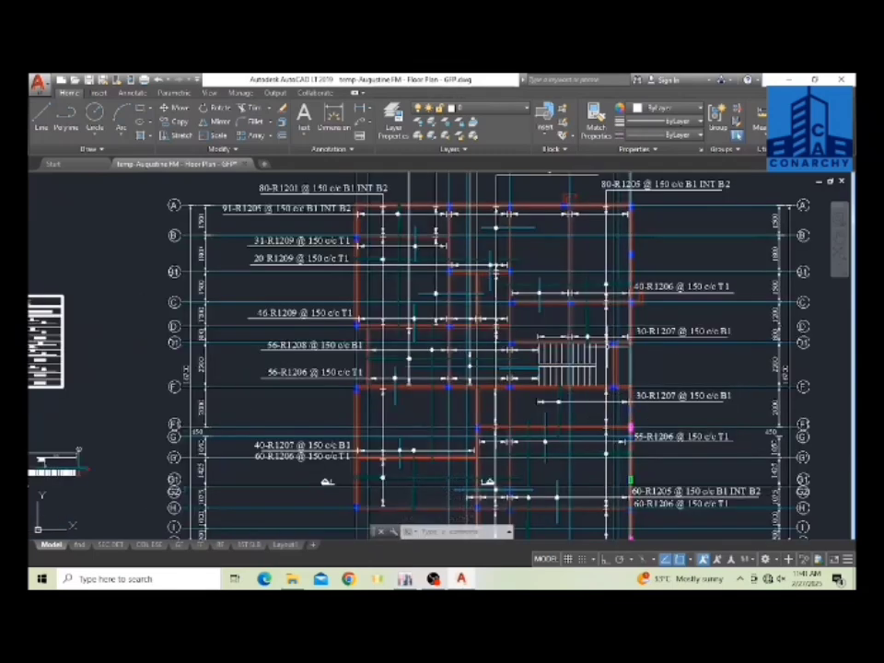
{"action": "scroll", "coordinate": [393, 260], "scroll_direction": "down", "scroll_amount": 2}
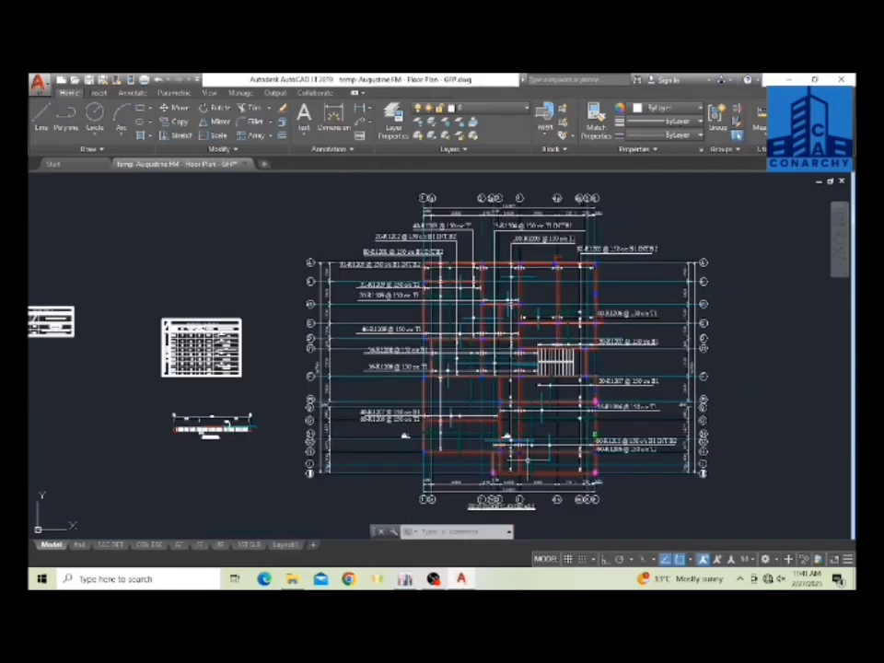
{"action": "scroll", "coordinate": [529, 465], "scroll_direction": "up", "scroll_amount": 4}
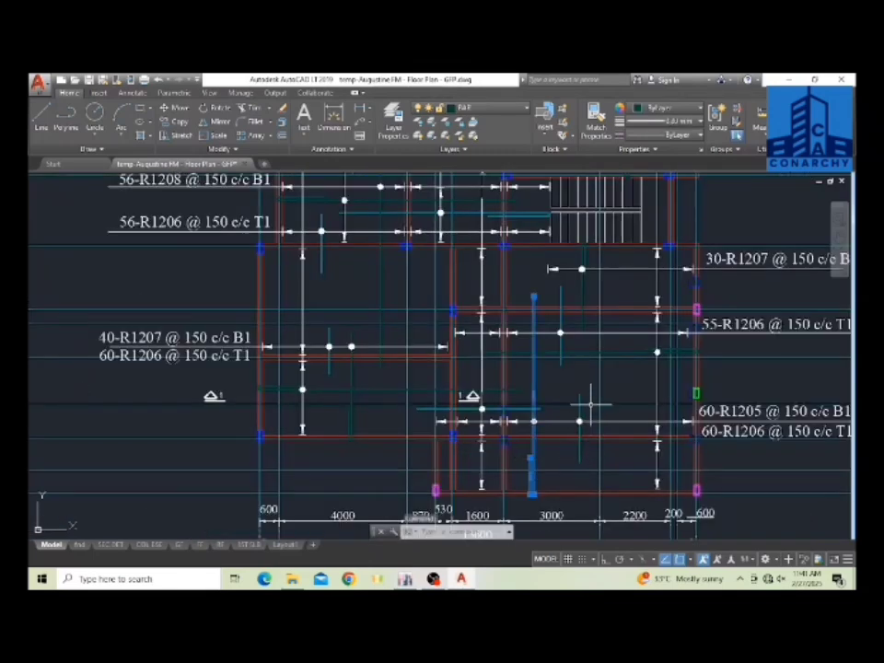
{"action": "scroll", "coordinate": [548, 432], "scroll_direction": "down", "scroll_amount": 2}
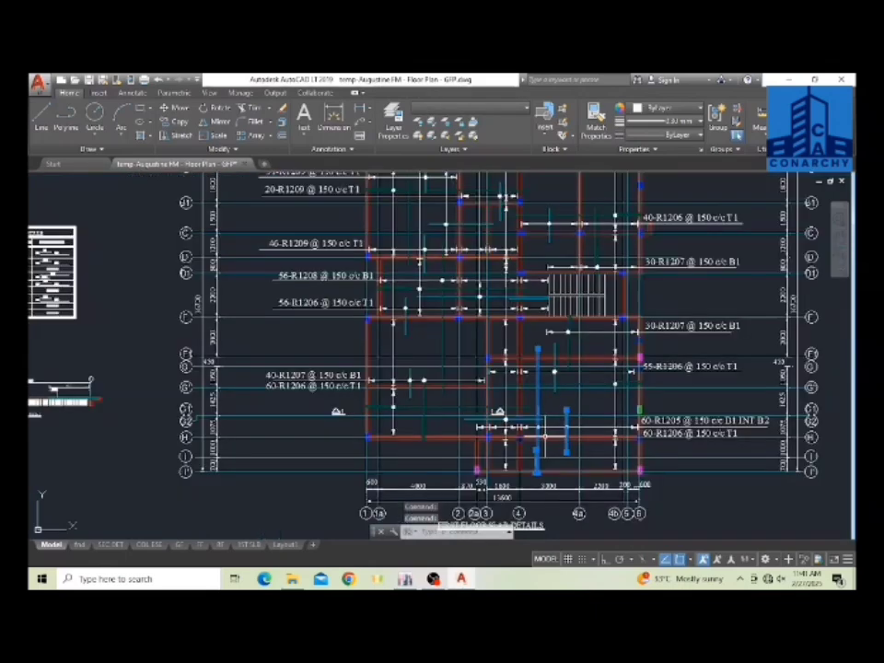
{"action": "scroll", "coordinate": [539, 432], "scroll_direction": "down", "scroll_amount": 2}
{"action": "key", "text": "Escape"}
{"action": "scroll", "coordinate": [515, 442], "scroll_direction": "down", "scroll_amount": 2}
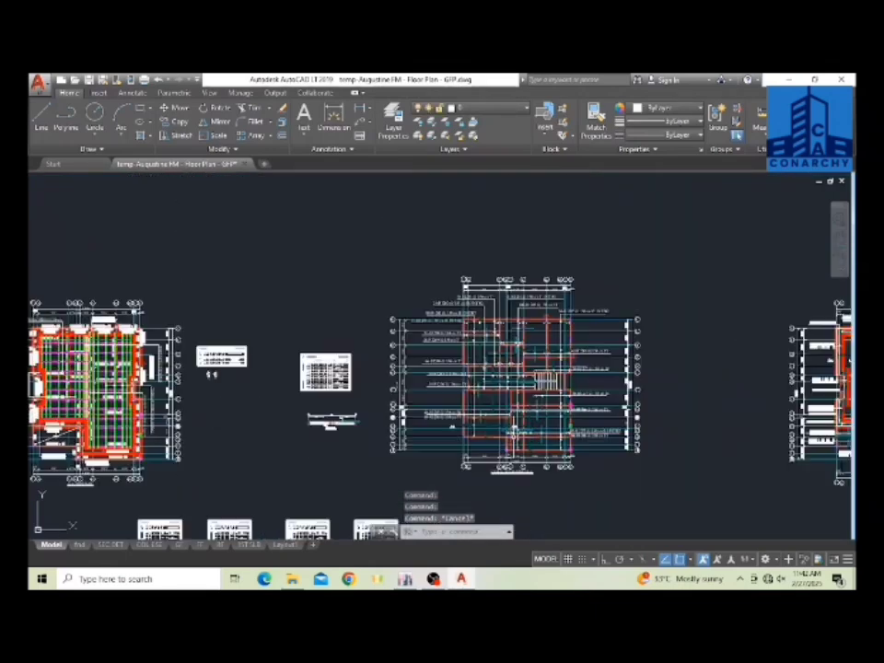
- Examine staircase Section A-A and its flights between the ground and upper floors
{"action": "scroll", "coordinate": [512, 431], "scroll_direction": "down", "scroll_amount": 2}
{"action": "scroll", "coordinate": [522, 354], "scroll_direction": "up", "scroll_amount": 4}
{"action": "scroll", "coordinate": [745, 520], "scroll_direction": "up", "scroll_amount": 3}
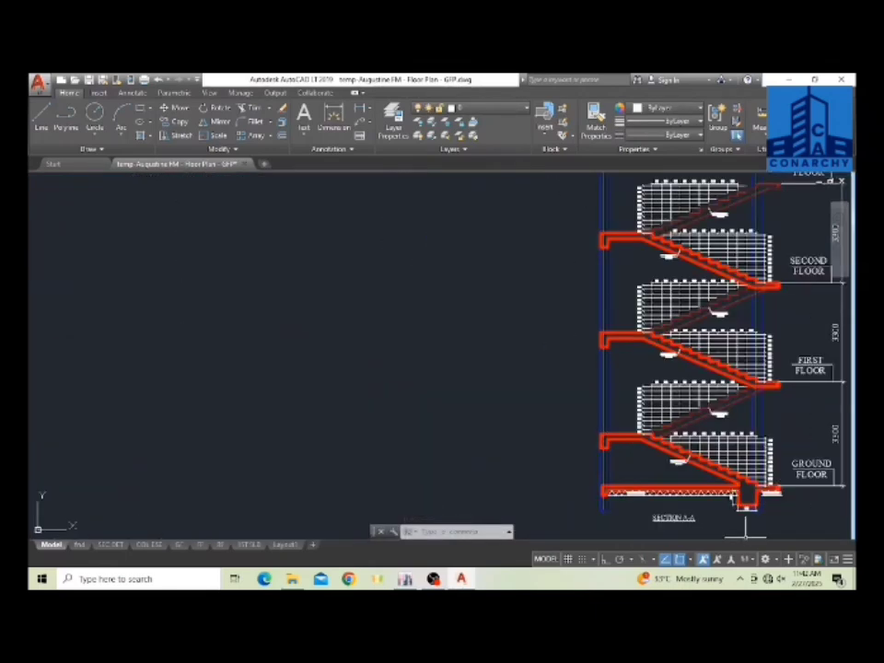
{"action": "scroll", "coordinate": [748, 512], "scroll_direction": "down", "scroll_amount": 3}
{"action": "scroll", "coordinate": [755, 515], "scroll_direction": "up", "scroll_amount": 5}
{"action": "scroll", "coordinate": [762, 521], "scroll_direction": "down", "scroll_amount": 2}
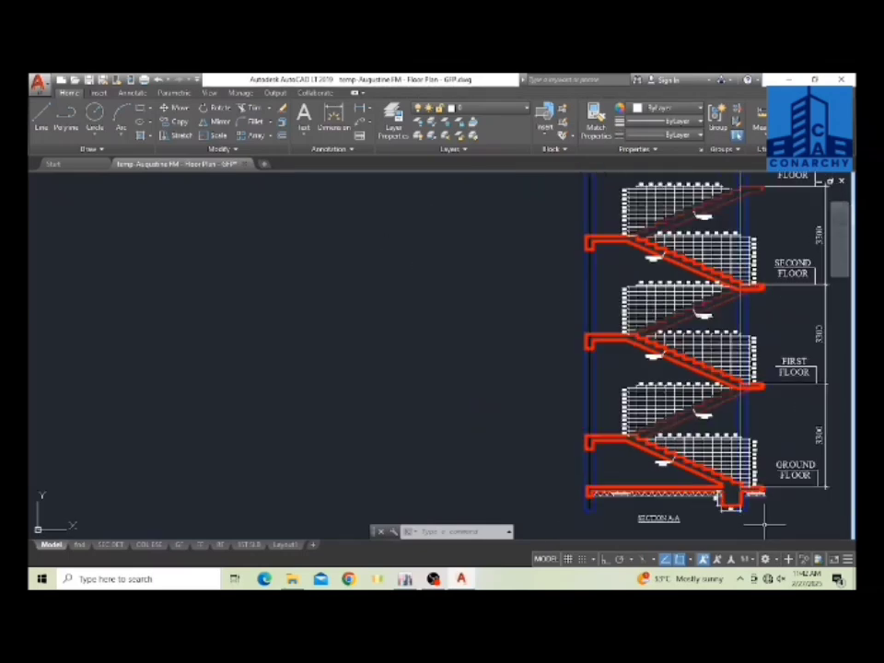
{"action": "scroll", "coordinate": [778, 509], "scroll_direction": "down", "scroll_amount": 2}
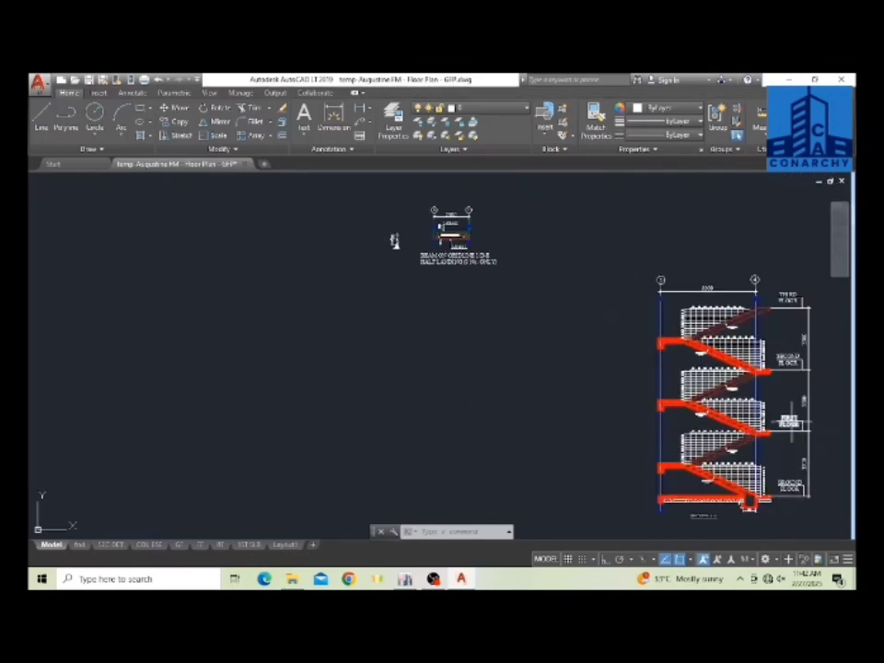
- Examine the pad base sections and plans in the foundation details and select the title under the middle base plan
{"action": "middle_click_drag", "start_coordinate": [394, 240], "coordinate": [138, 497]}
{"action": "scroll", "coordinate": [103, 528], "scroll_direction": "up", "scroll_amount": 2}
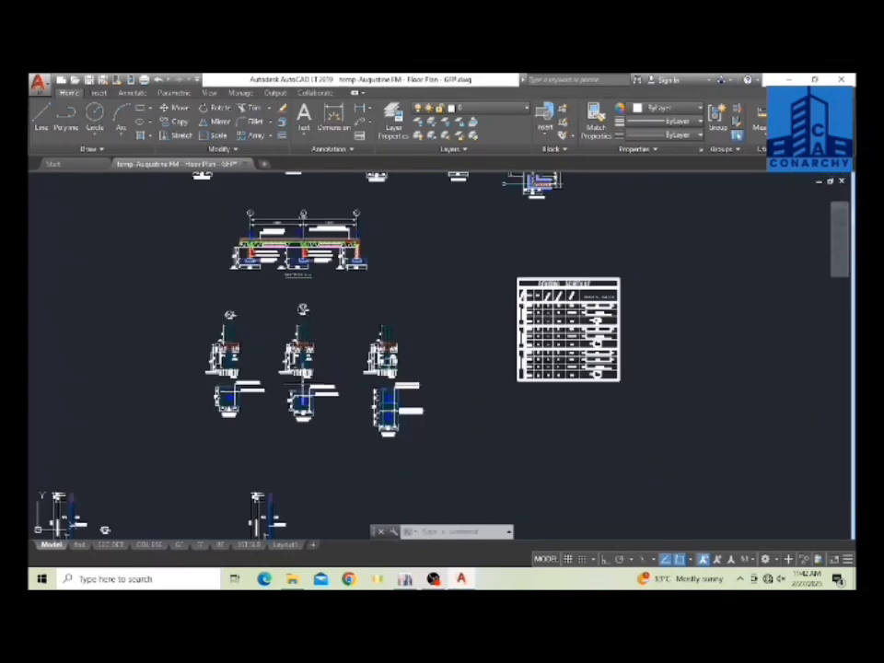
{"action": "scroll", "coordinate": [285, 373], "scroll_direction": "up", "scroll_amount": 3}
{"action": "scroll", "coordinate": [282, 369], "scroll_direction": "up", "scroll_amount": 2}
{"action": "scroll", "coordinate": [282, 368], "scroll_direction": "down", "scroll_amount": 2}
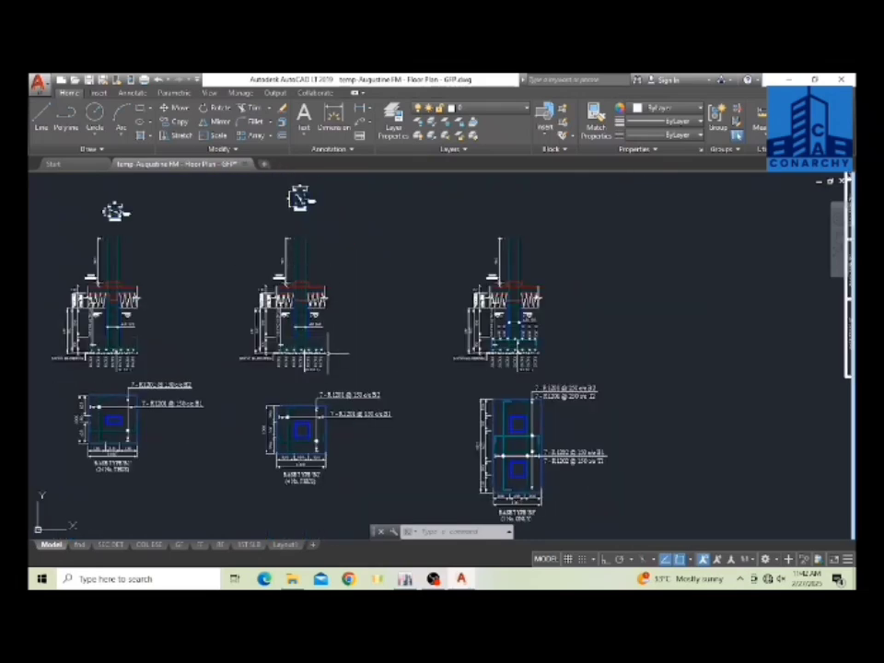
{"action": "left_click", "coordinate": [321, 481]}
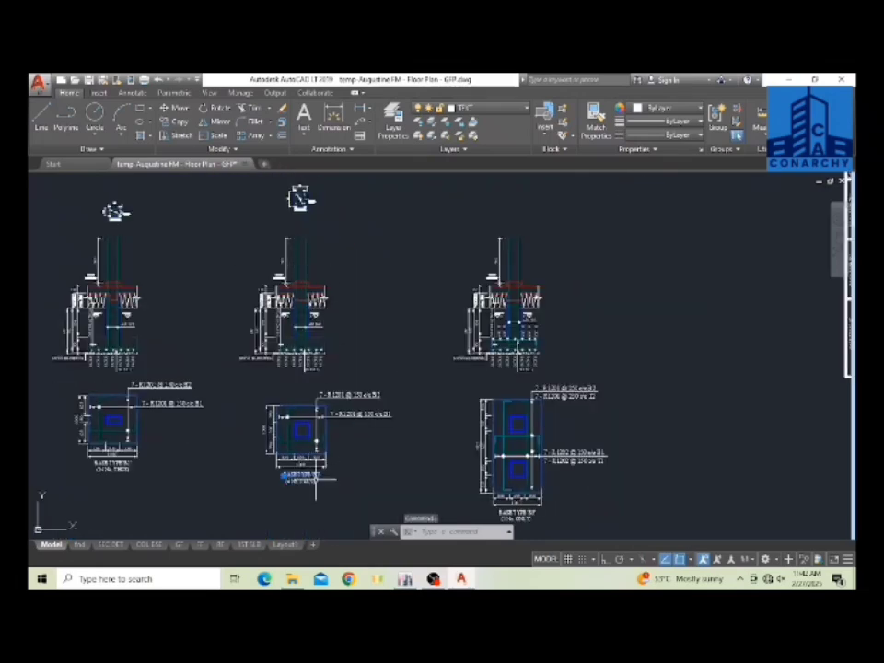